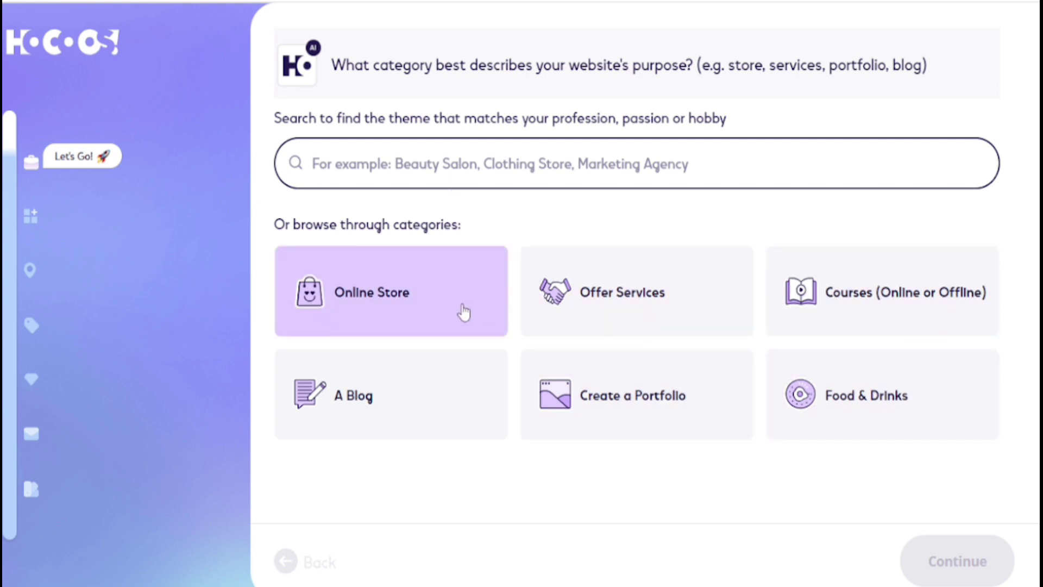
# Set the business type to an online Cosmetics Store.
pyautogui.click(463, 310)
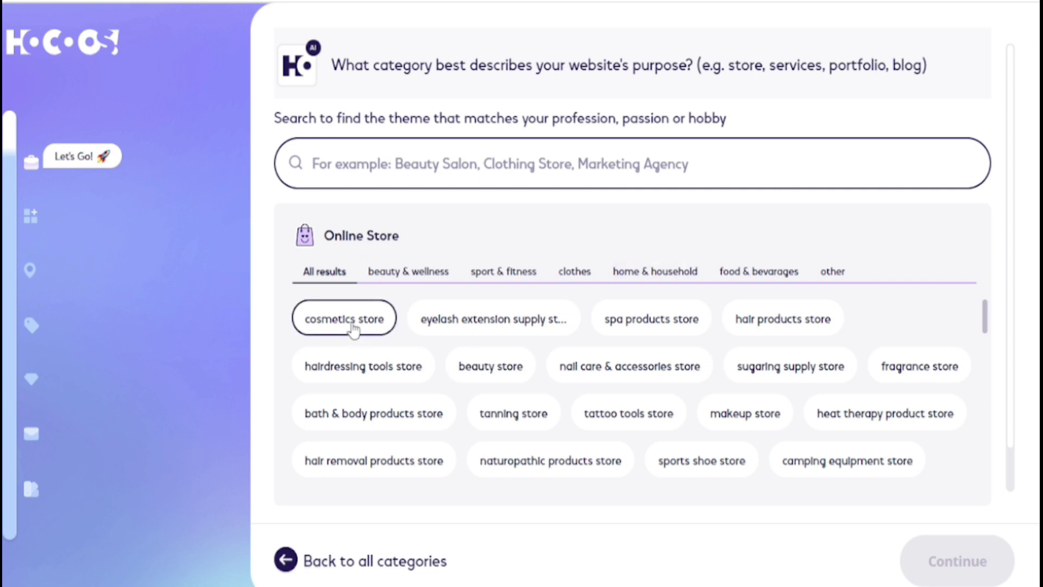
pyautogui.click(354, 325)
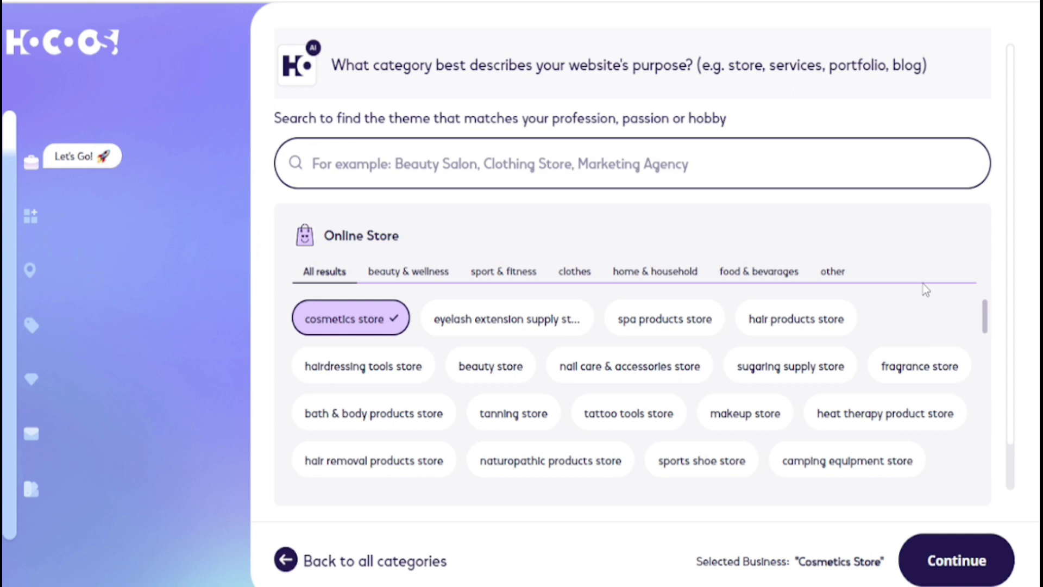
pyautogui.click(940, 543)
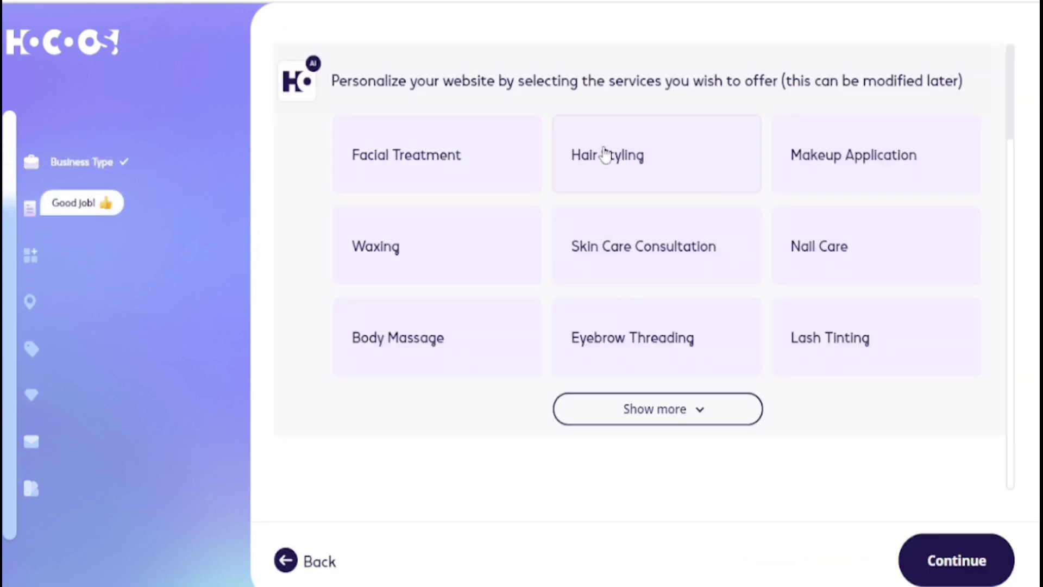
# Choose Hair Styling, Nail Care and Waxing as the offered services.
pyautogui.click(607, 165)
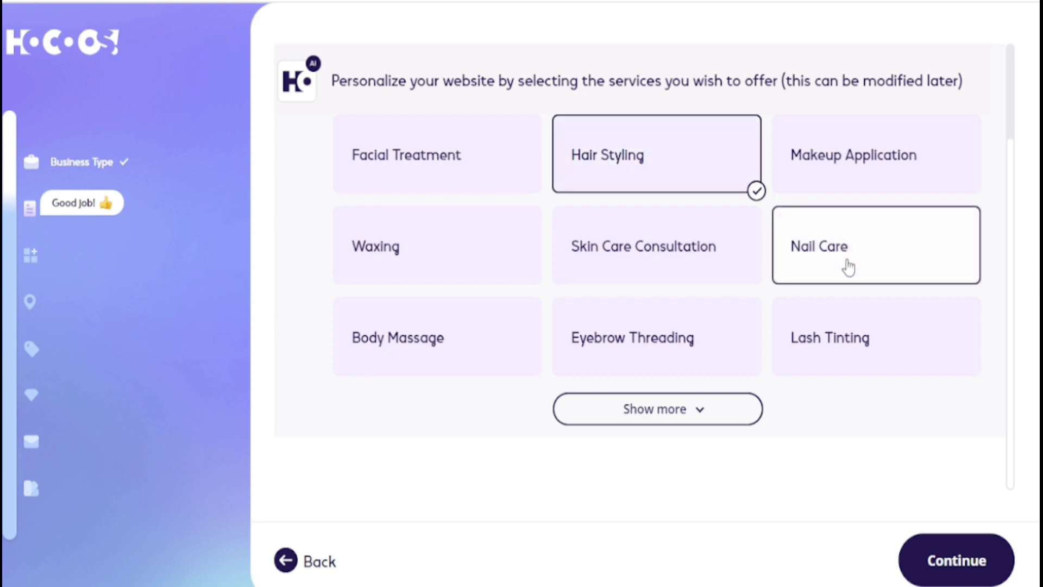
pyautogui.click(849, 266)
pyautogui.click(377, 252)
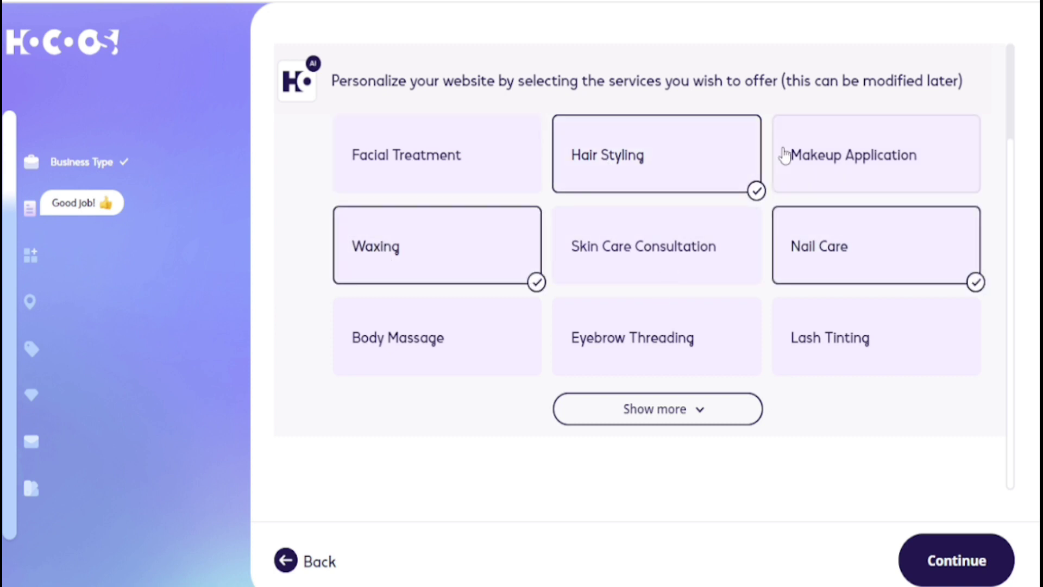
pyautogui.click(954, 549)
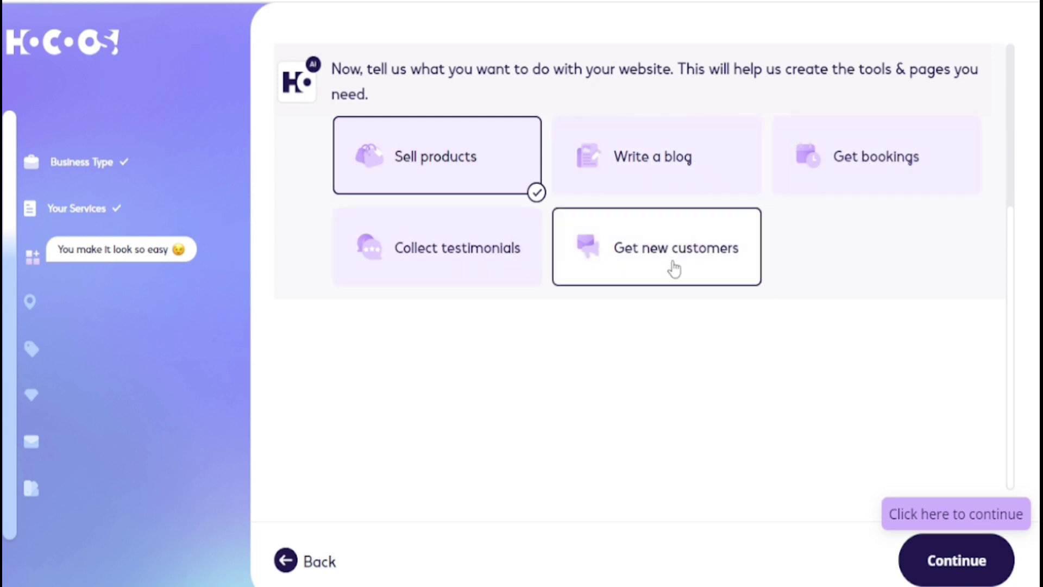
# Accept the suggested site features and set the business location to Online business only.
pyautogui.click(947, 562)
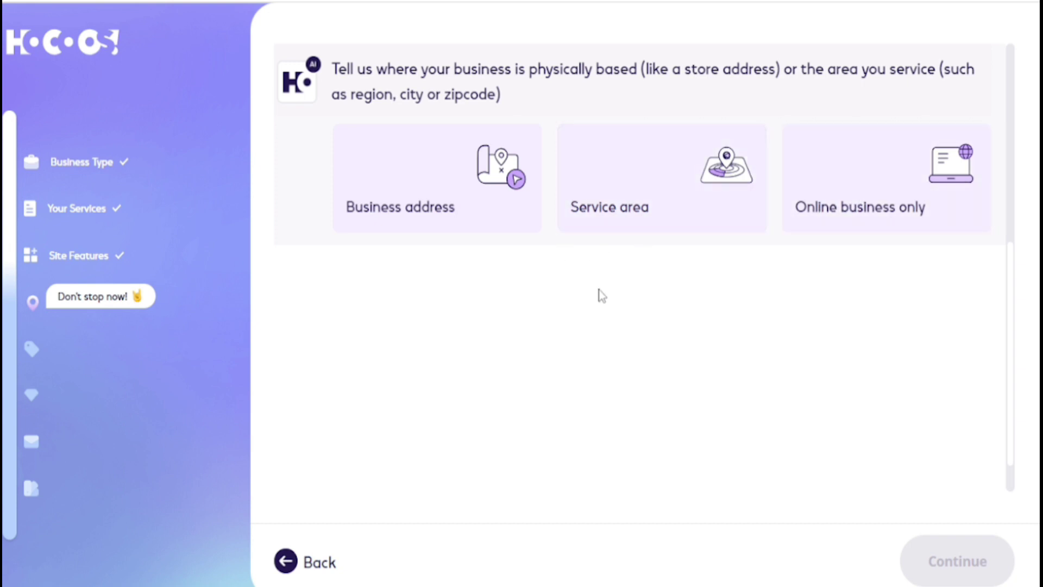
pyautogui.click(861, 205)
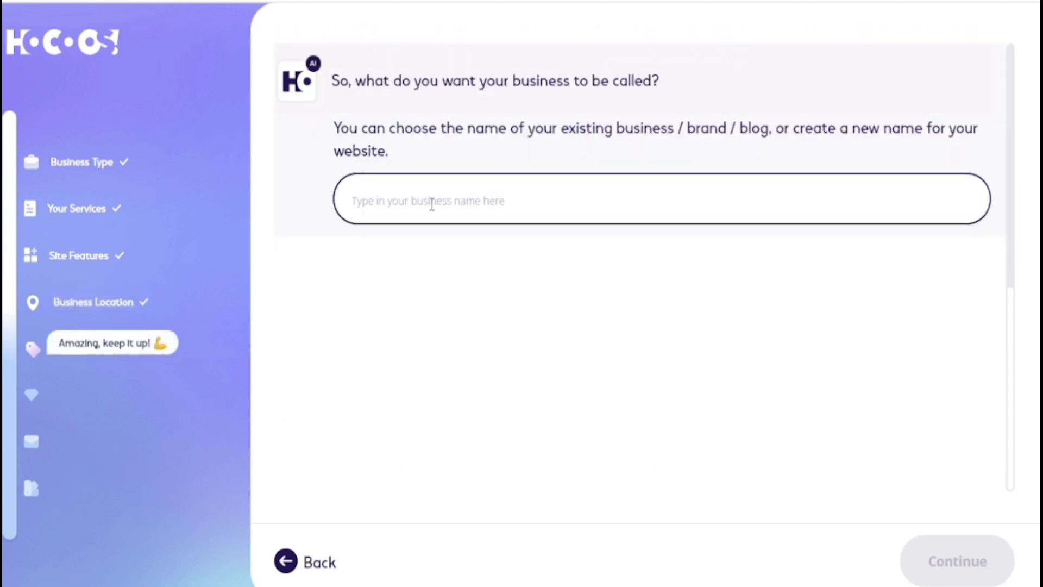
# Enter the business name and highlight Exceptional customer services, Friendly service and Easy navigation.
pyautogui.write('M')
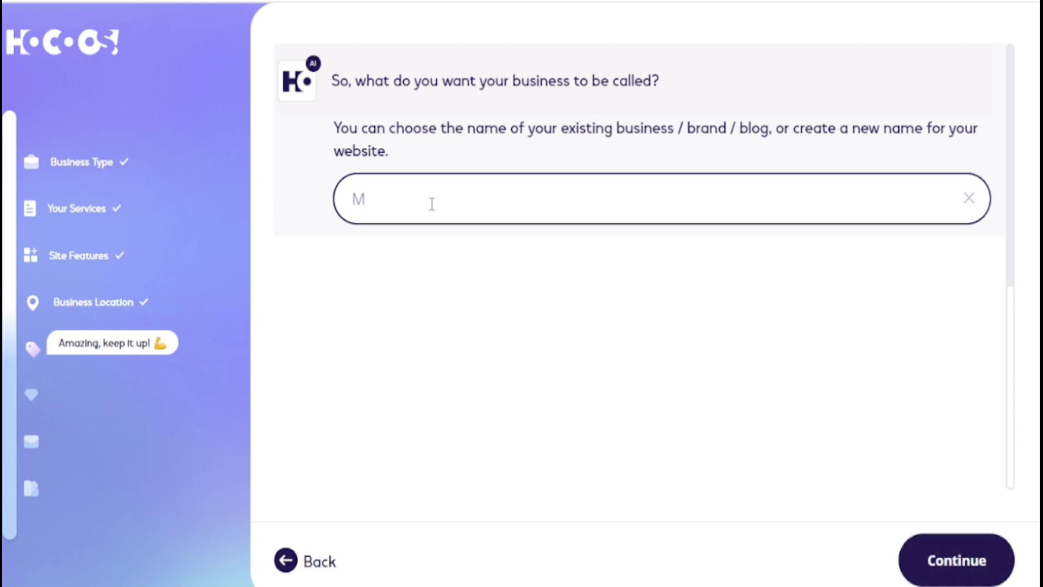
pyautogui.write('rkalamusa')
pyautogui.click(948, 546)
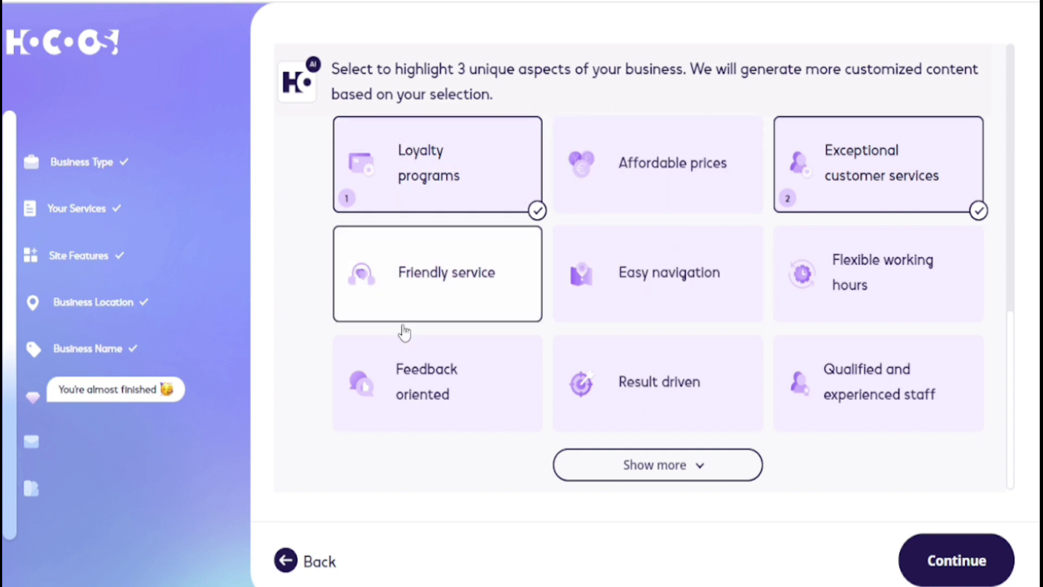
pyautogui.click(448, 263)
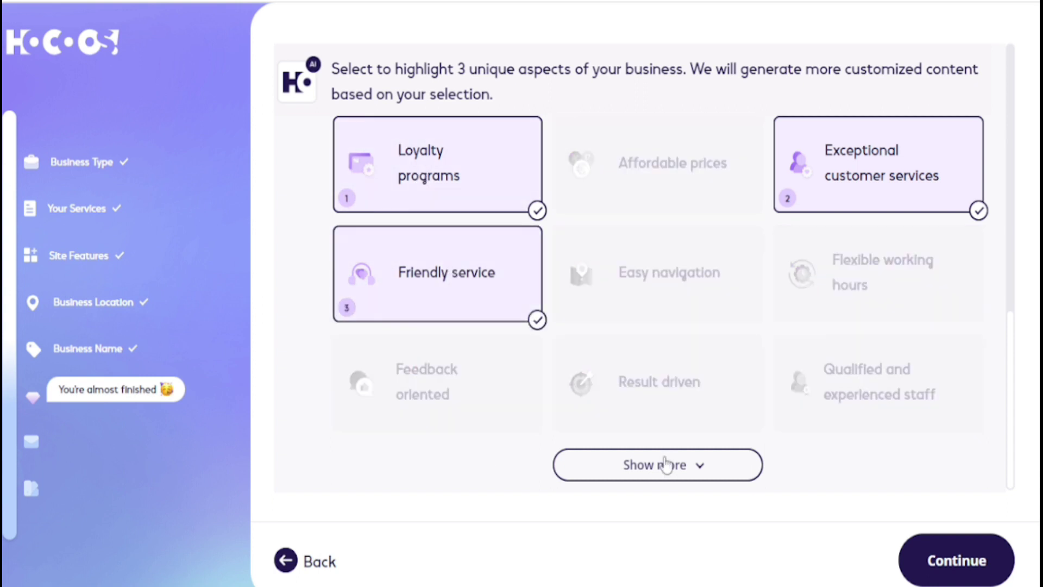
pyautogui.click(397, 185)
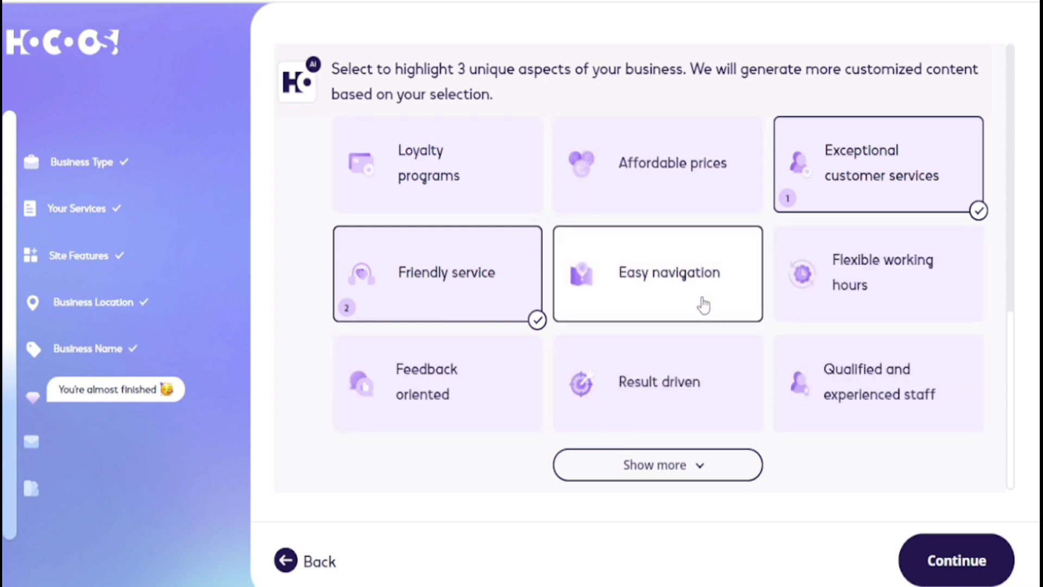
pyautogui.click(699, 299)
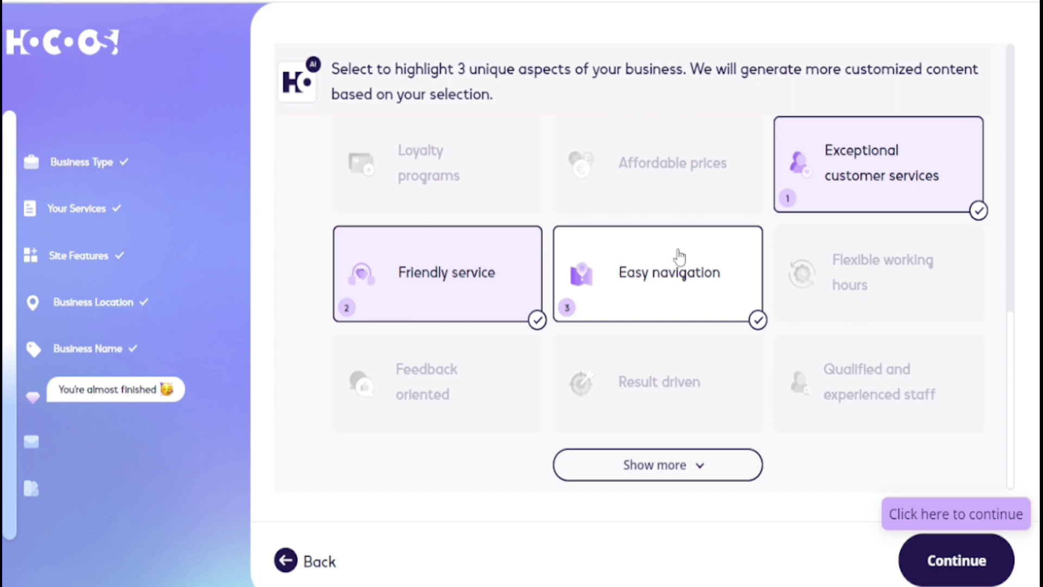
pyautogui.click(945, 562)
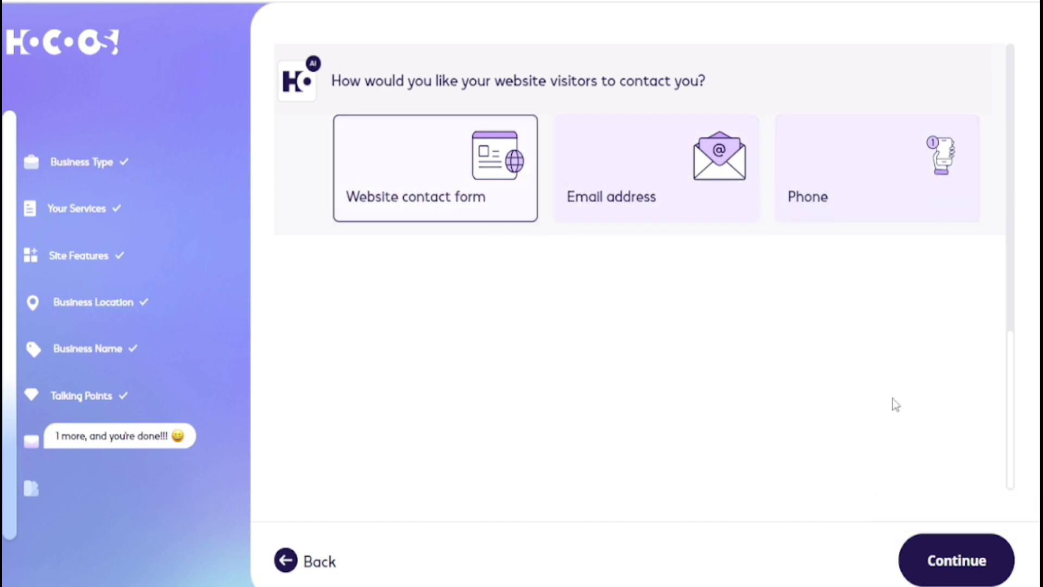
pyautogui.click(957, 551)
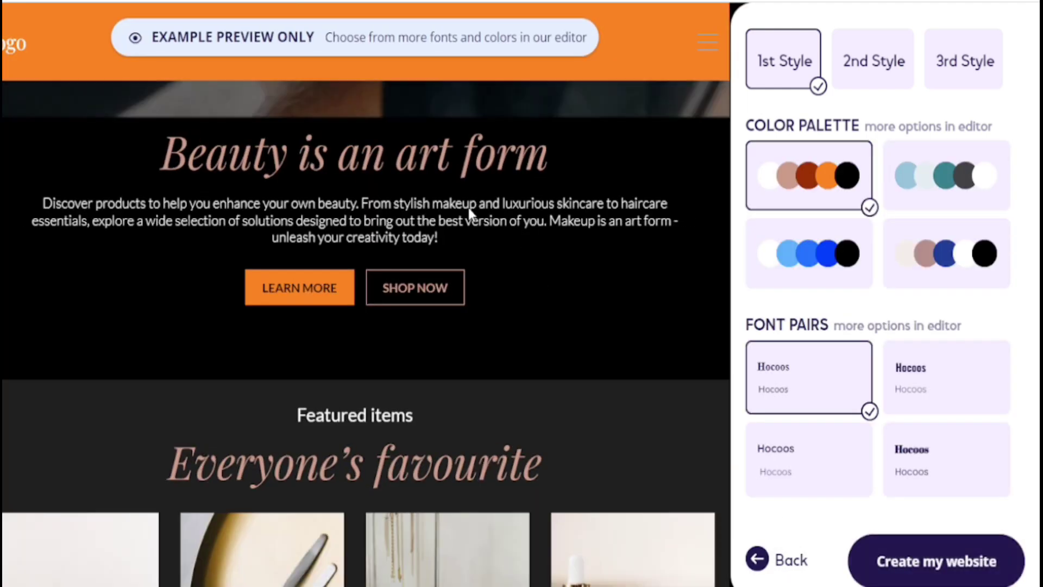
# Compare the style previews and pick the 3rd Style with the first palette and font pair.
pyautogui.scroll(-15, 438, 239)
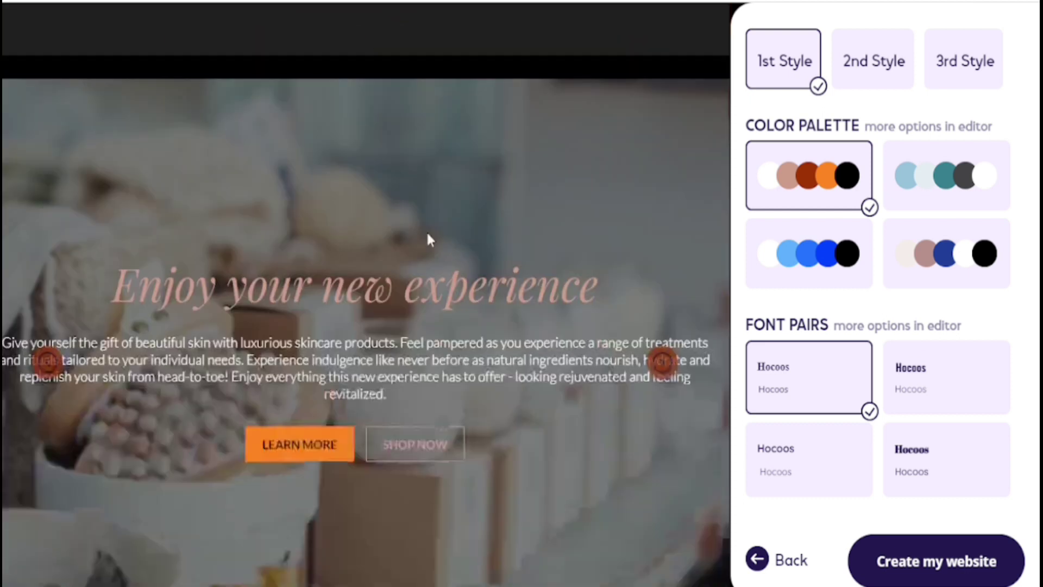
pyautogui.scroll(10, 435, 234)
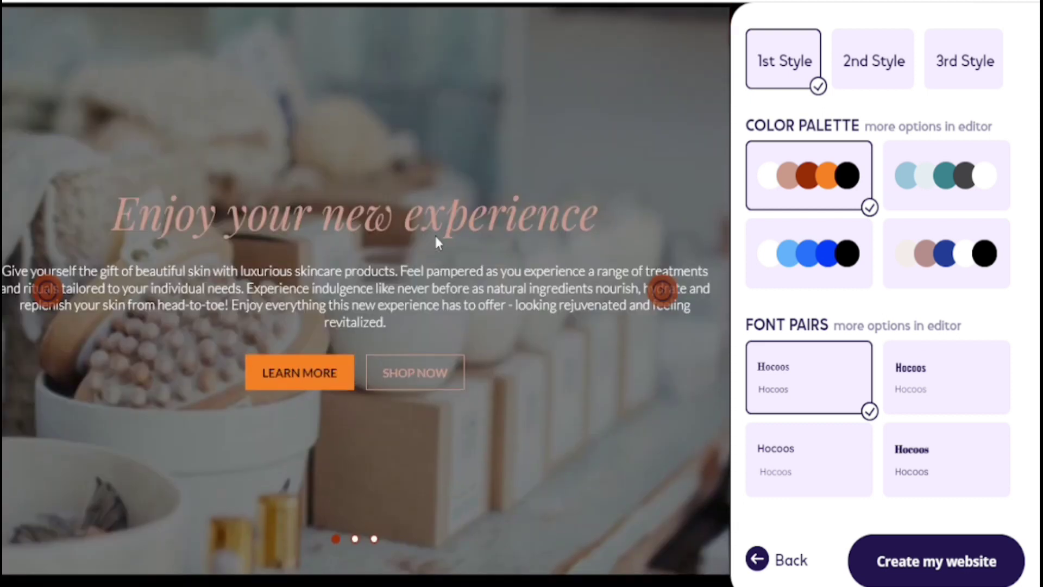
pyautogui.click(867, 63)
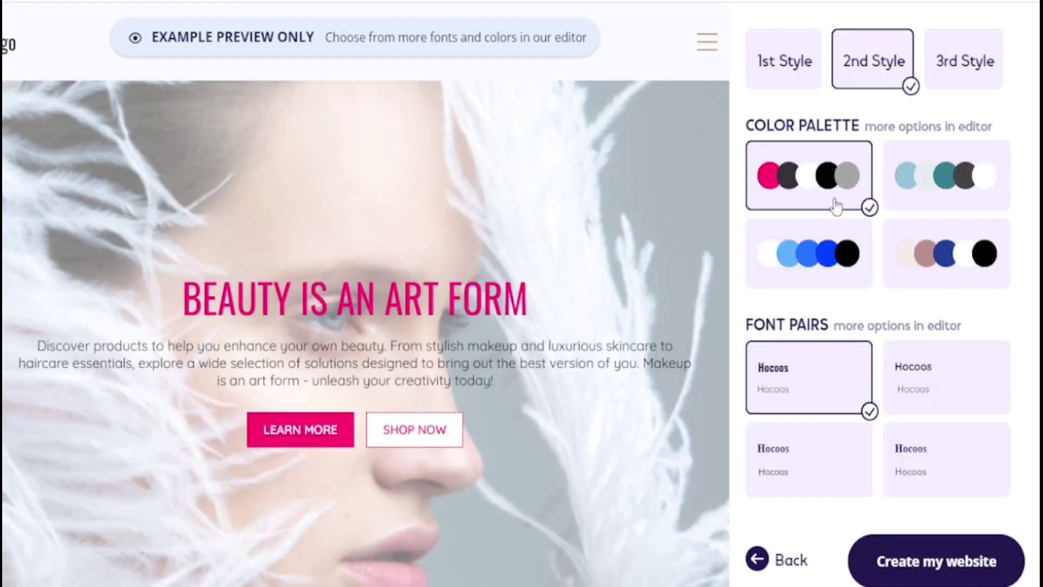
pyautogui.click(957, 82)
pyautogui.scroll(-8, 374, 192)
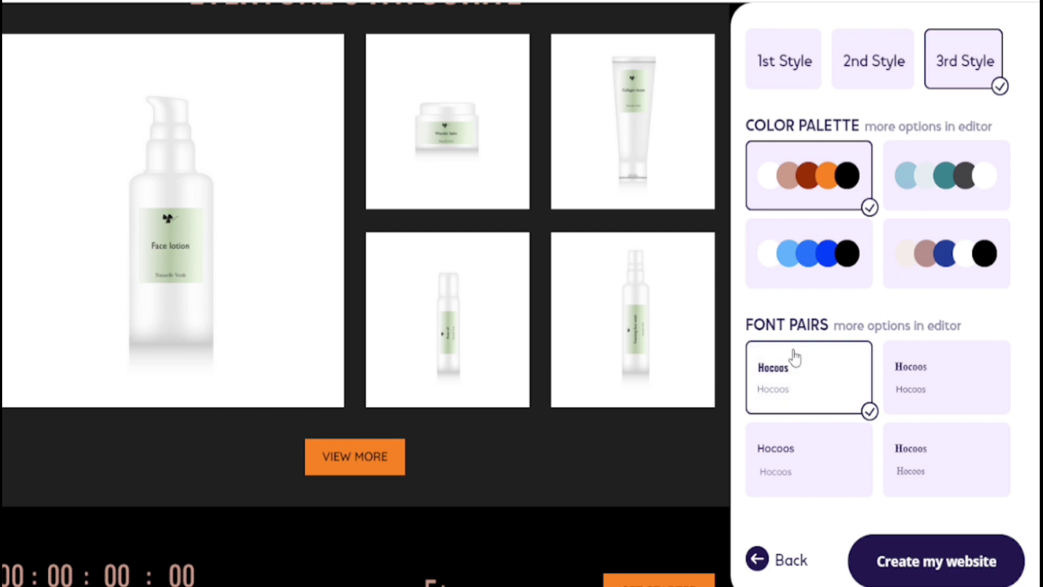
pyautogui.scroll(-10, 581, 447)
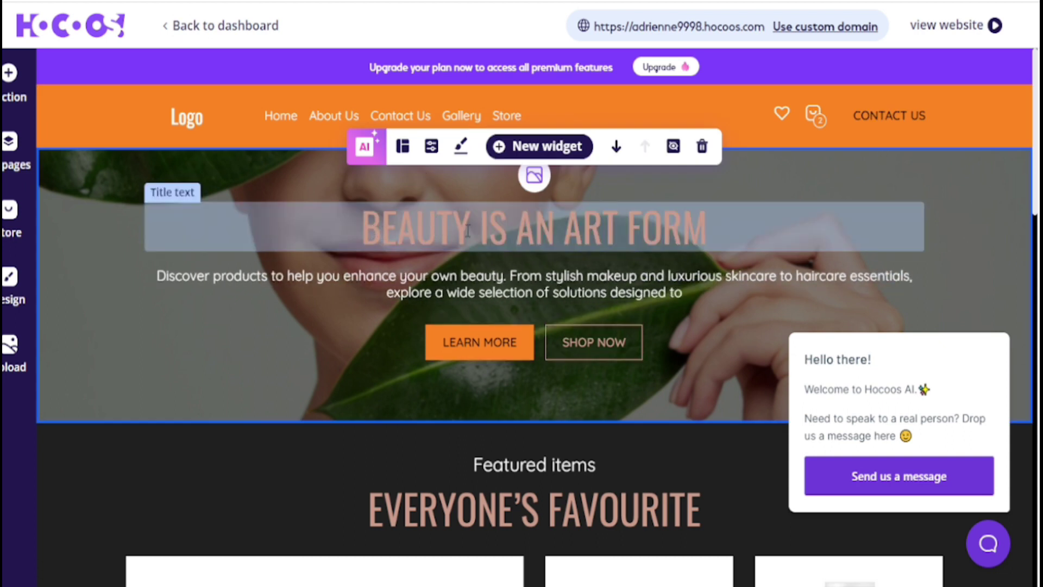
# Select the 'BEAUTY IS AN ART FORM' hero title and review the generated homepage sections.
pyautogui.click(691, 228)
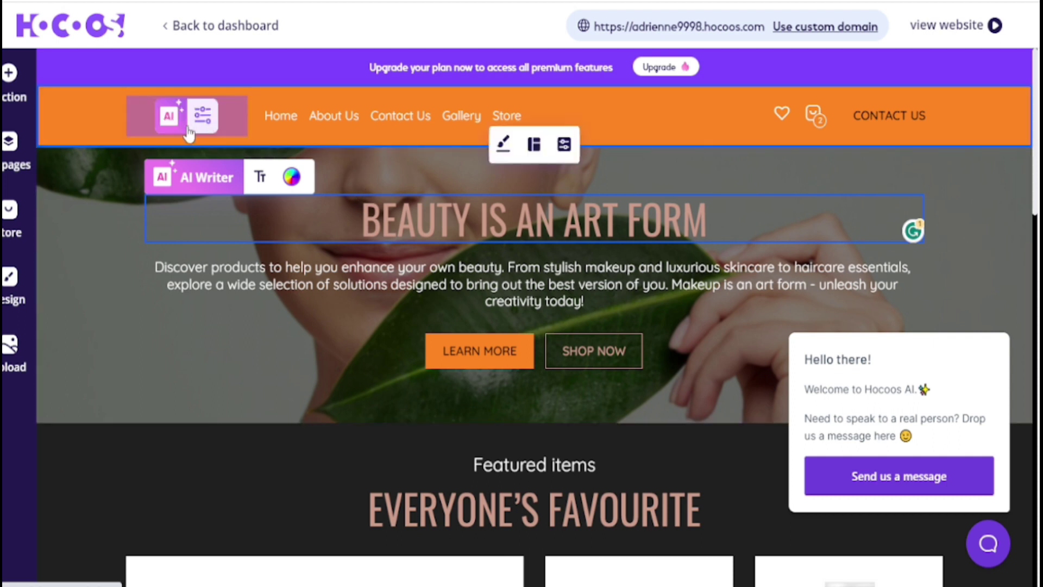
pyautogui.scroll(-4, 323, 201)
pyautogui.scroll(-15, 323, 201)
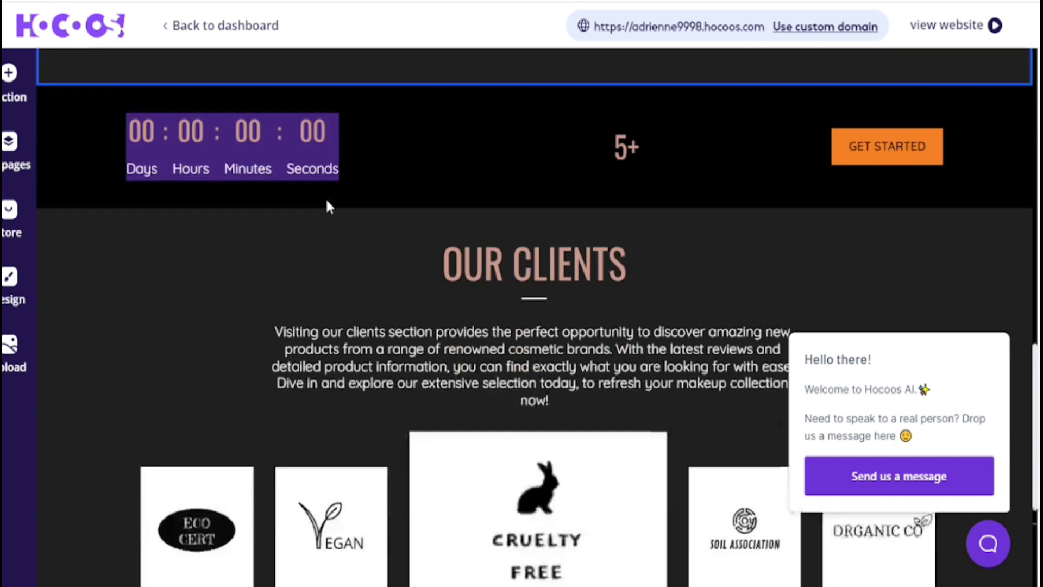
pyautogui.scroll(14, 344, 212)
pyautogui.scroll(-4, 374, 228)
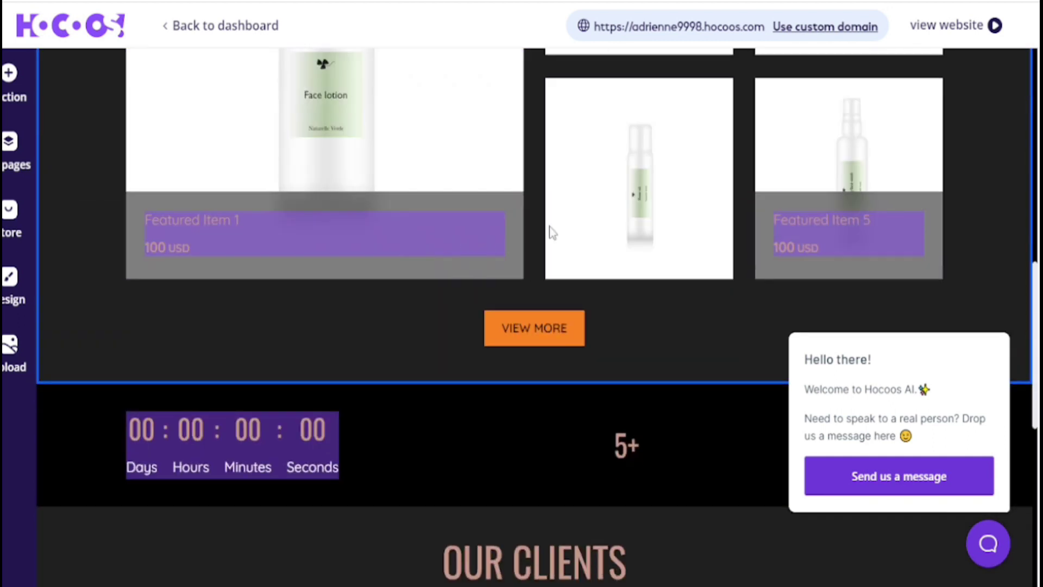
pyautogui.scroll(9, 598, 231)
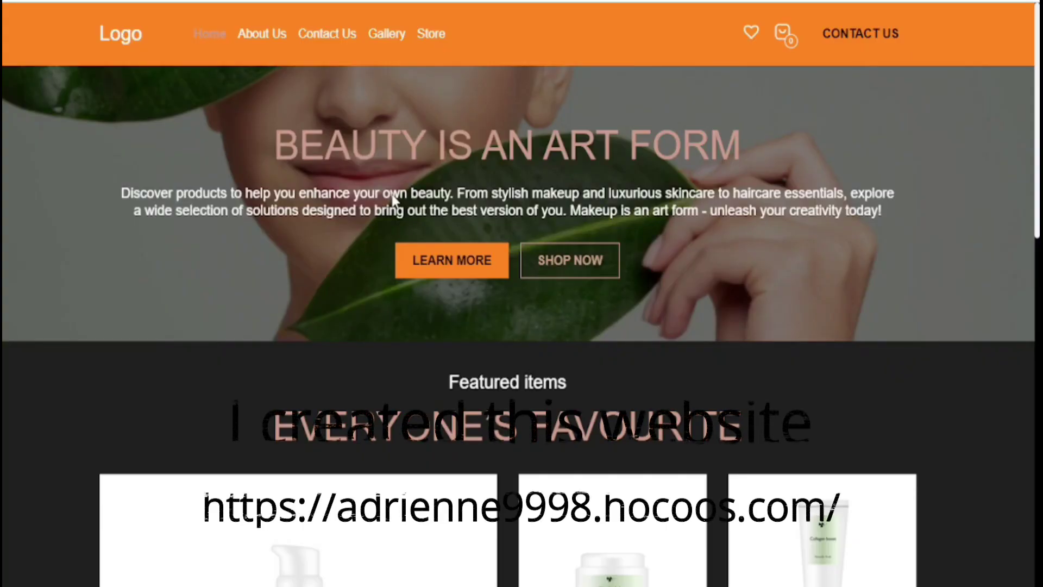
pyautogui.scroll(-15, 428, 231)
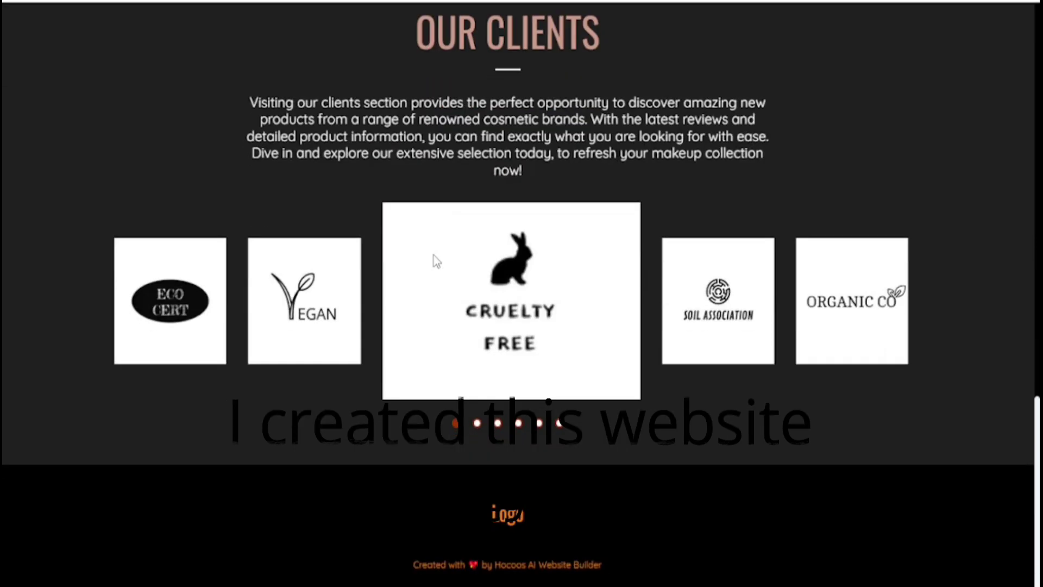
pyautogui.scroll(15, 436, 261)
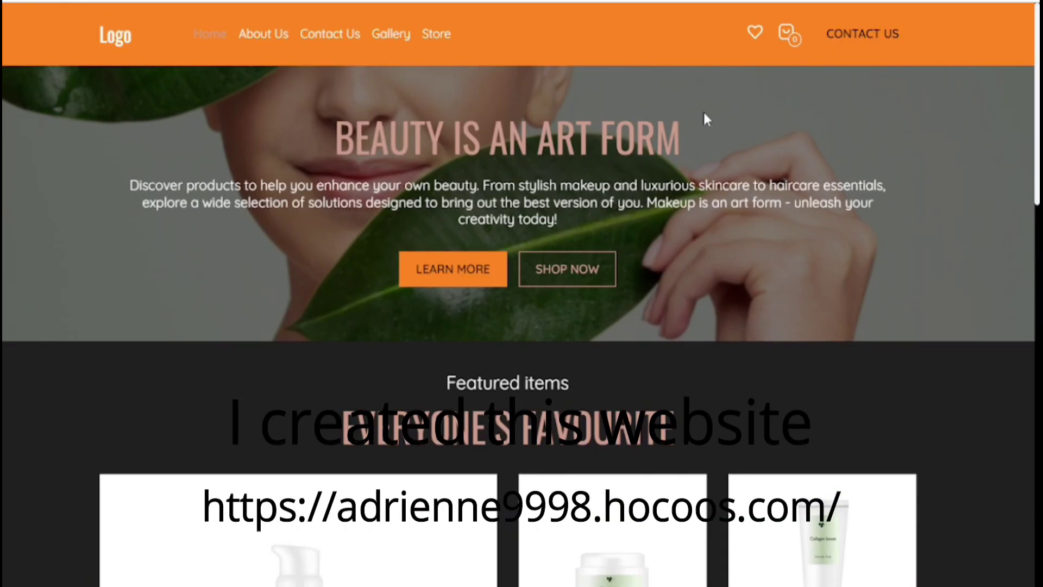
pyautogui.scroll(-10, 414, 226)
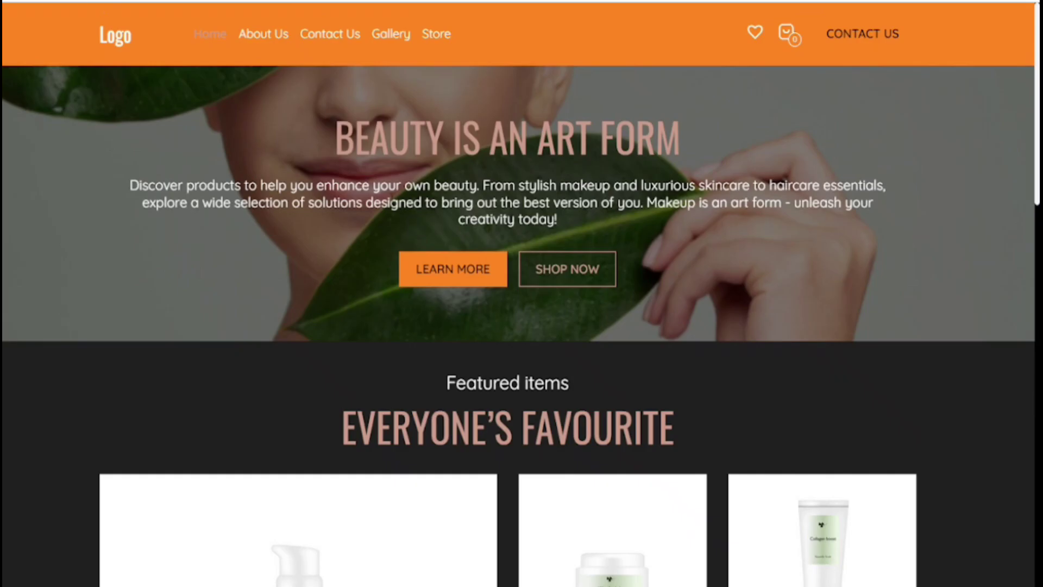